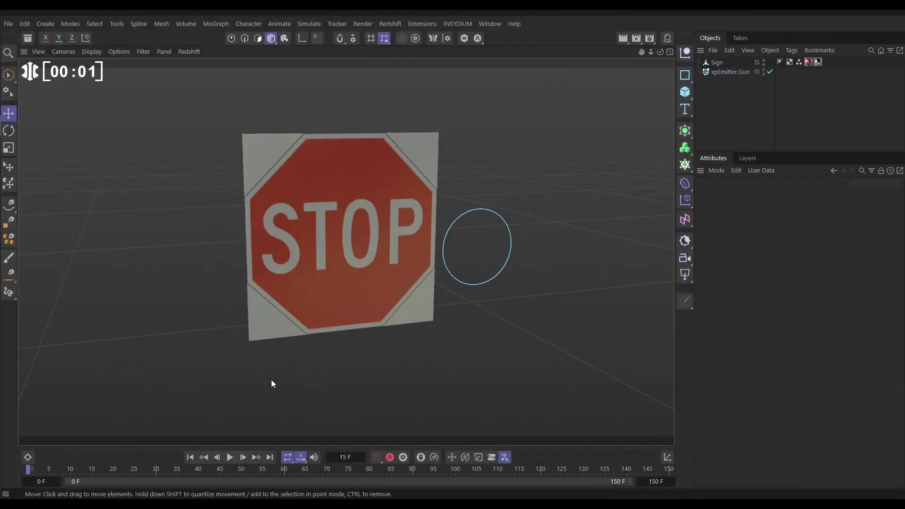
Select the Sign, preview the gun particle animation, then rewind to the start.
left_click(341, 266)
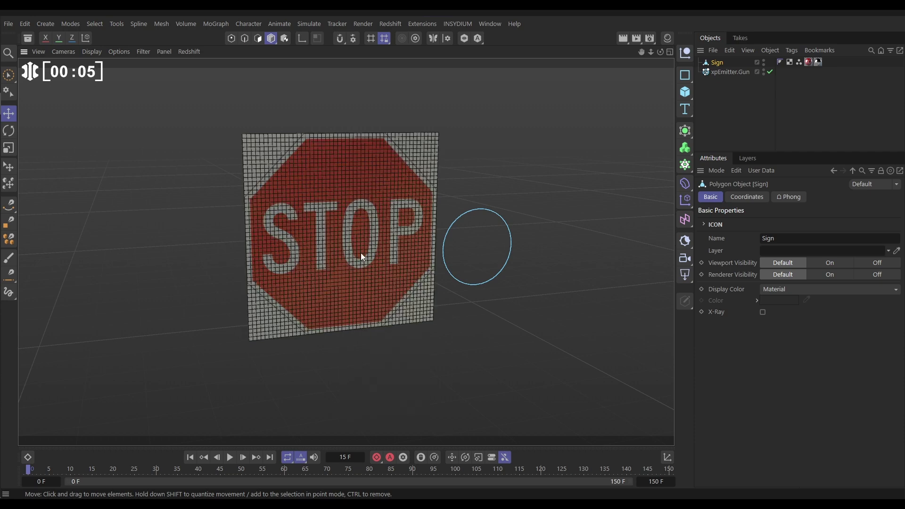
left_click_drag(361, 253, 359, 251, "alt")
left_click(231, 38)
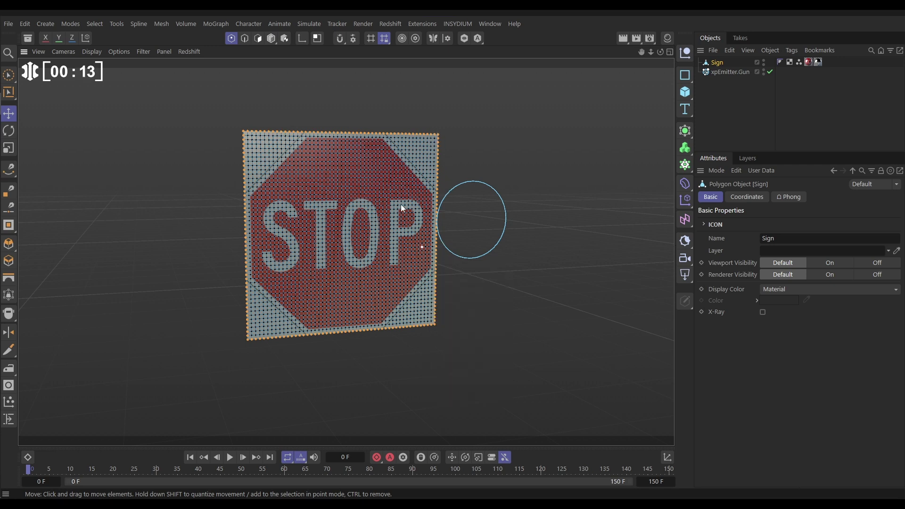
left_click(272, 39)
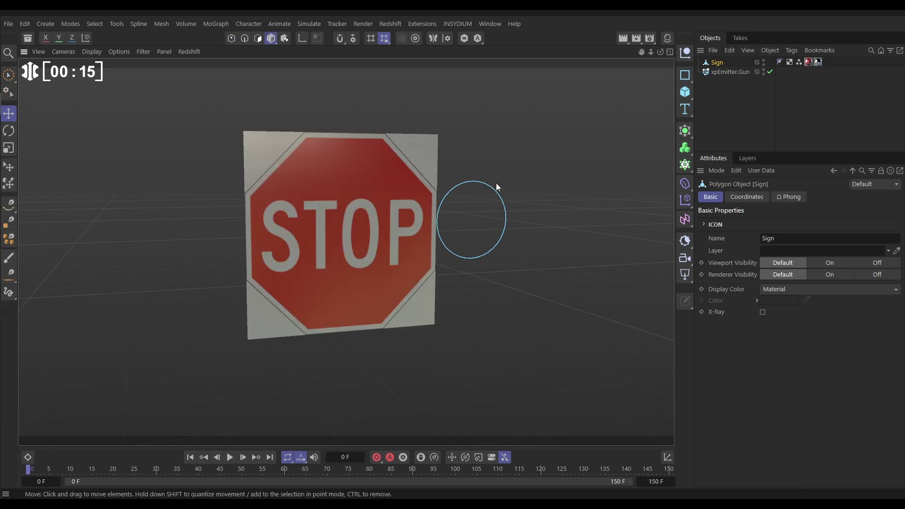
left_click(230, 457)
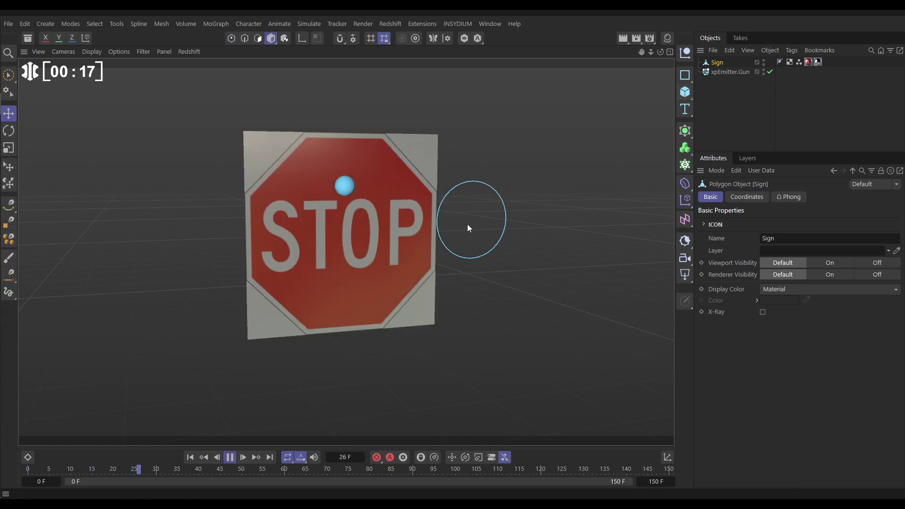
left_click_drag(467, 225, 254, 227, "alt")
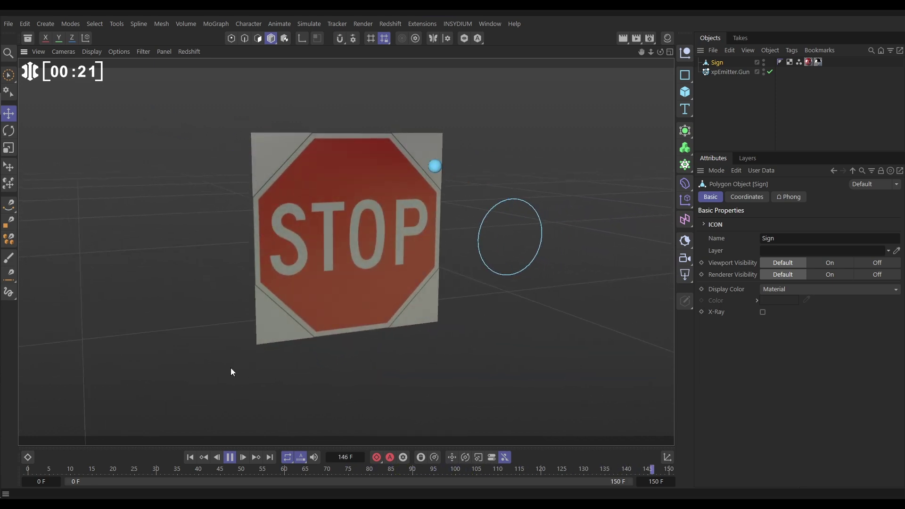
left_click(229, 457)
left_click(190, 457)
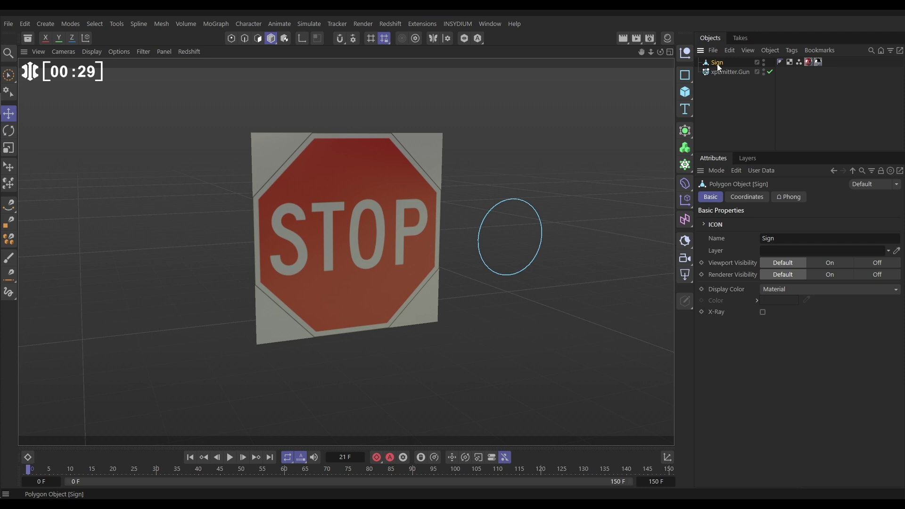
Apply INSYDIUM xpClothFX Create Cloth to the Sign.
left_click(455, 24)
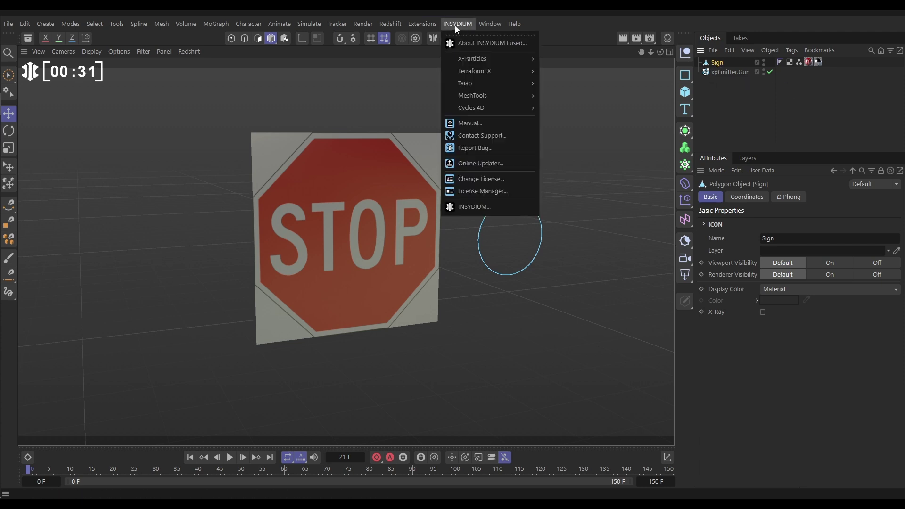
mouse_move(466, 59)
mouse_move(605, 155)
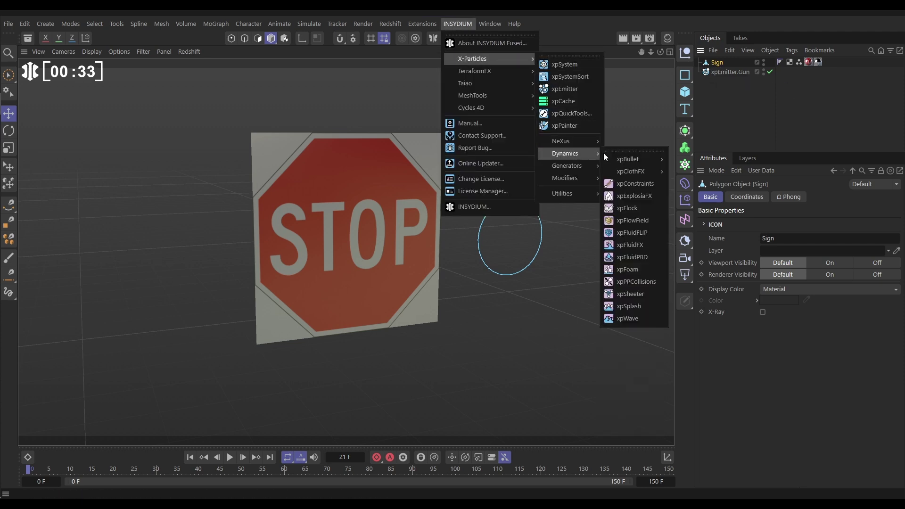
mouse_move(637, 170)
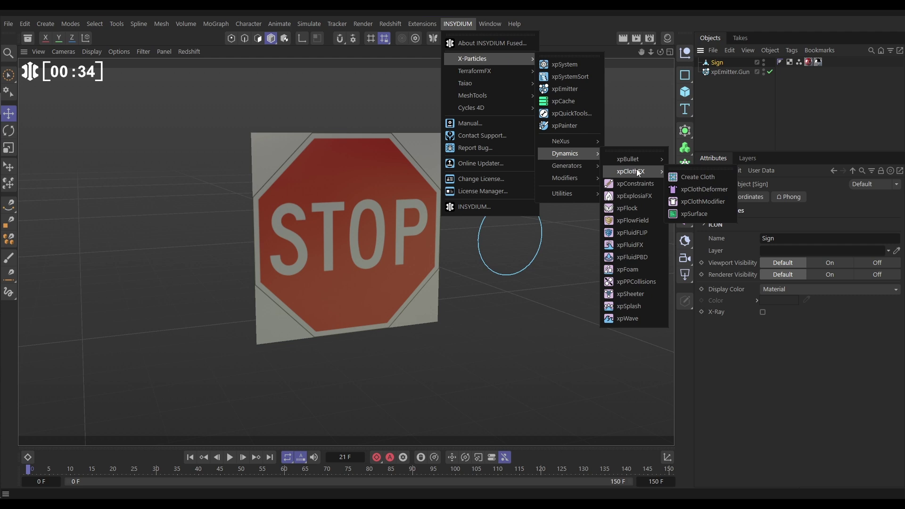
left_click(698, 176)
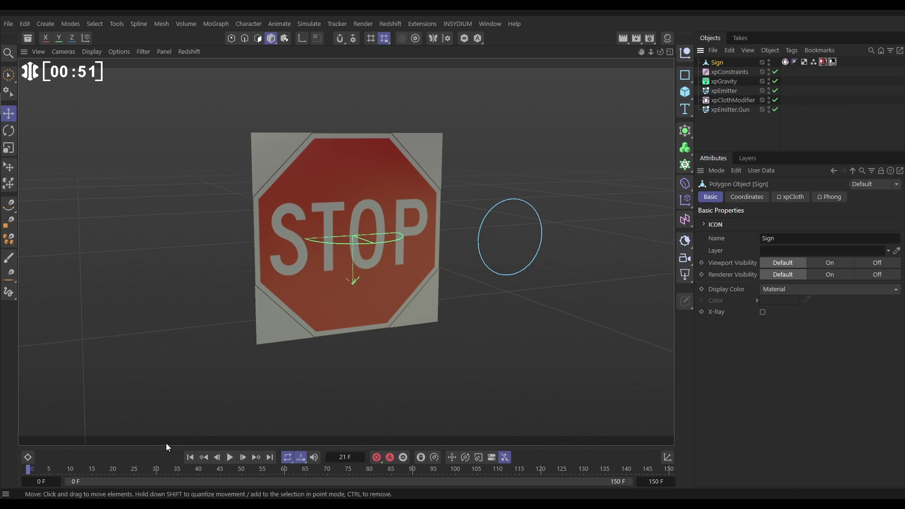
At frame 1, change the xpEmitter's Editor Display from Squares to Circle.
left_click(245, 457)
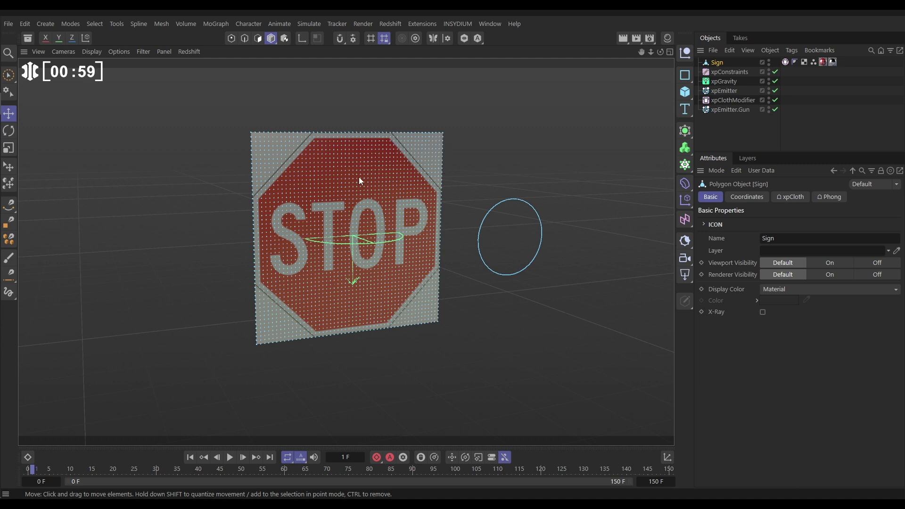
left_click(723, 90)
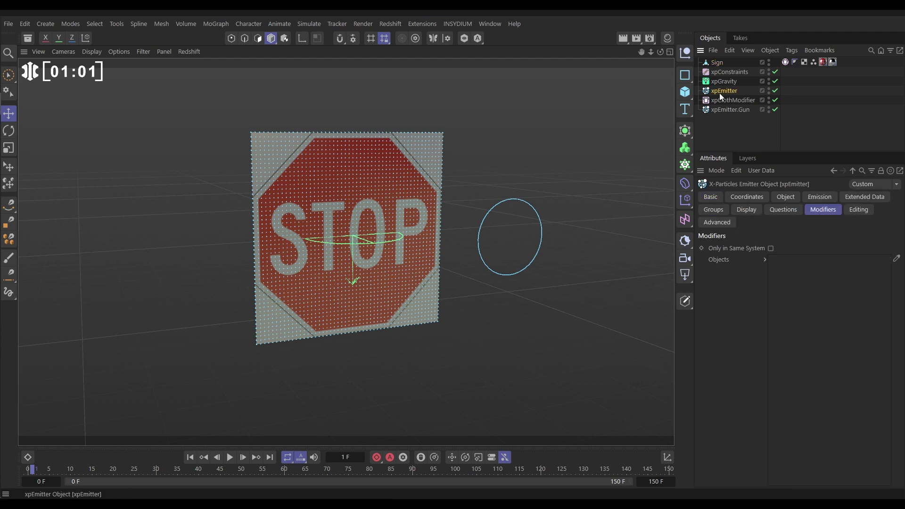
left_click(747, 210)
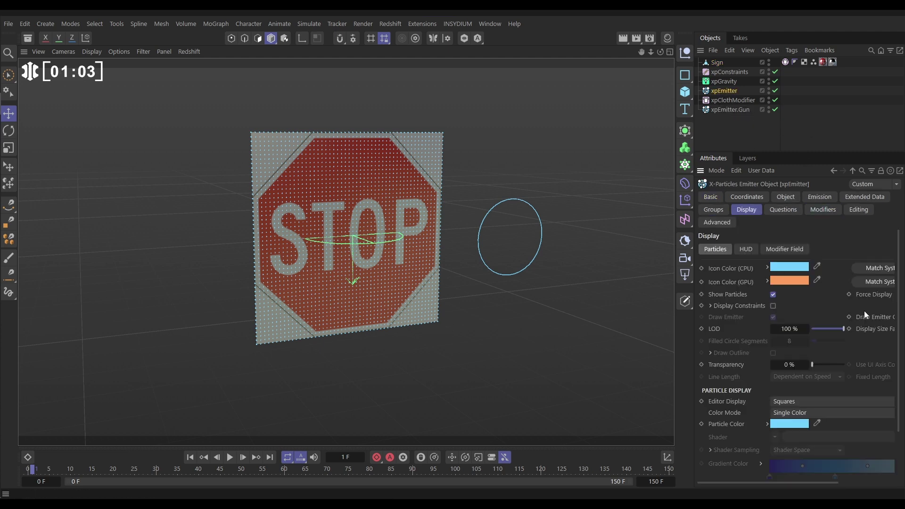
scroll(898, 304, "down", 3)
left_click(805, 346)
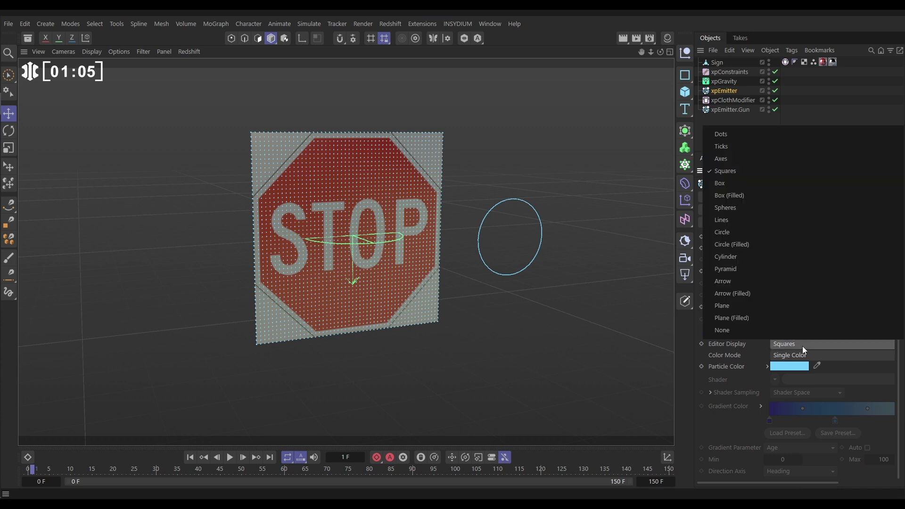
left_click(725, 233)
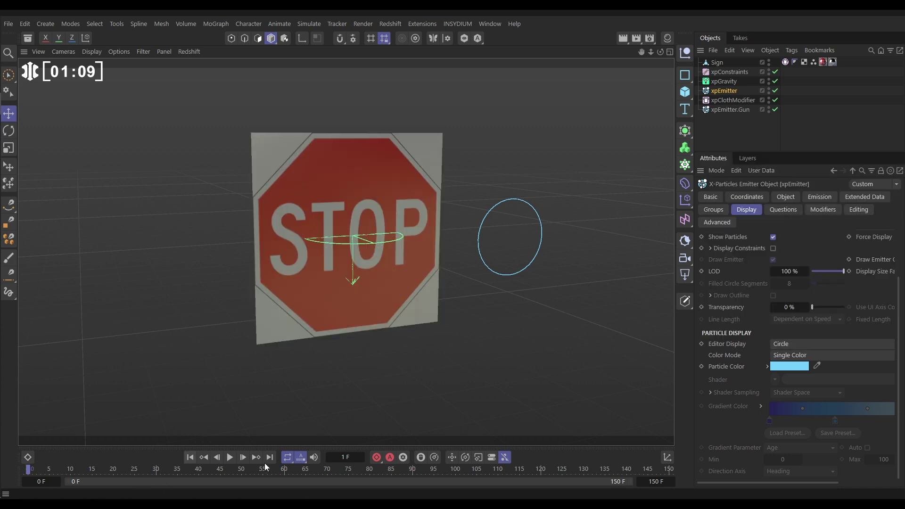
scroll(346, 218, "up", 10)
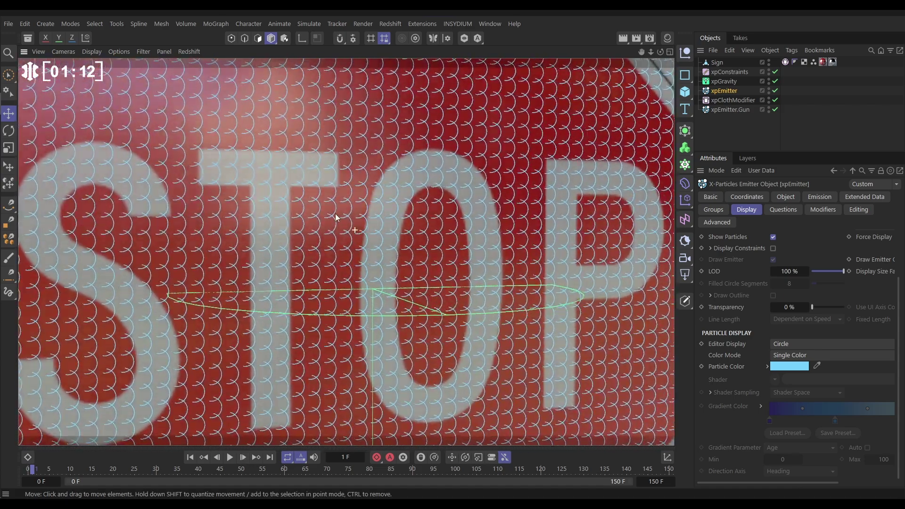
left_click_drag(335, 217, 342, 197, "alt")
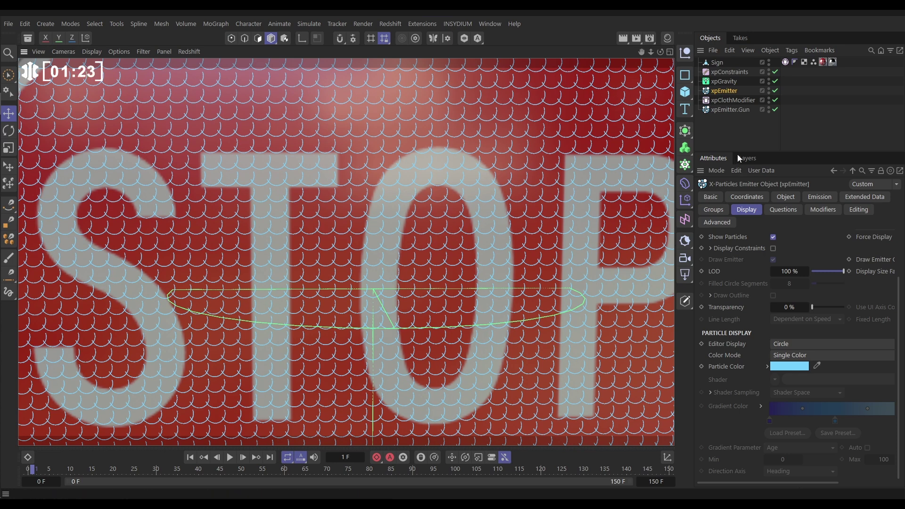
Show the xpCloth tag's Advanced pinning options and reset the simulation to frame 1.
left_click(785, 63)
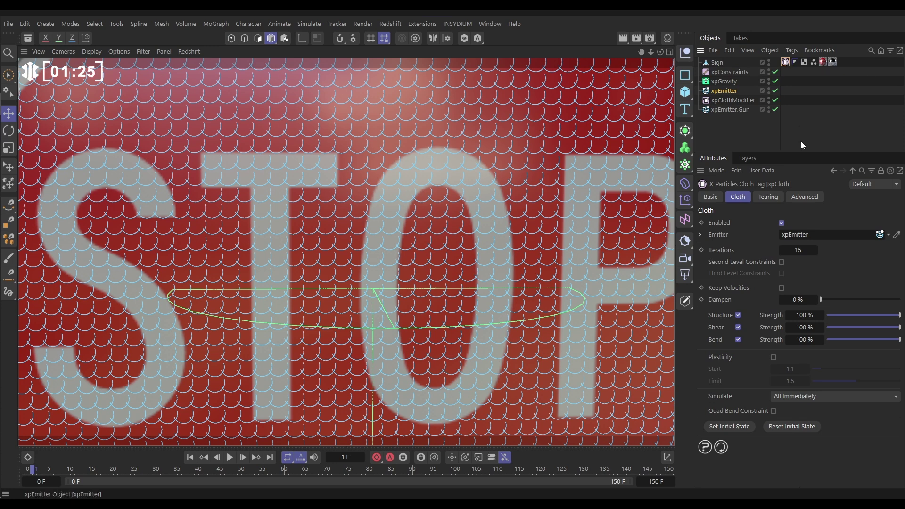
left_click(798, 198)
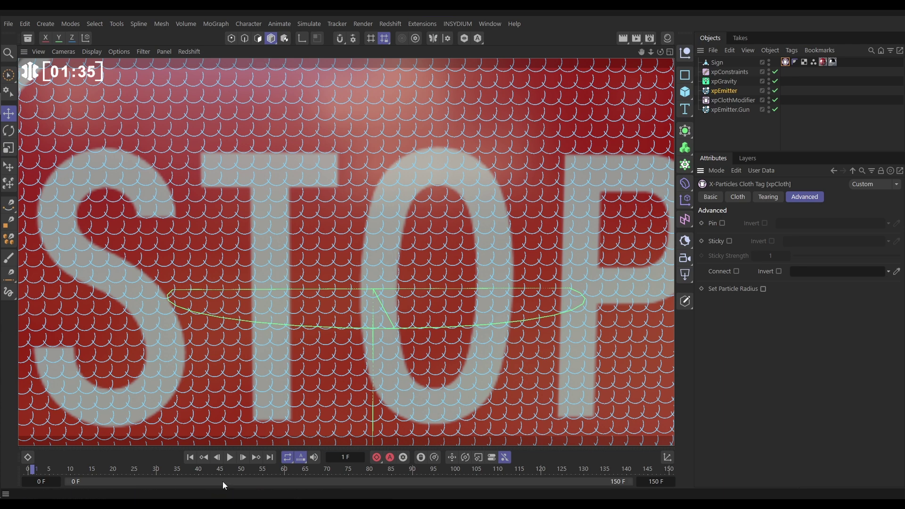
left_click(191, 457)
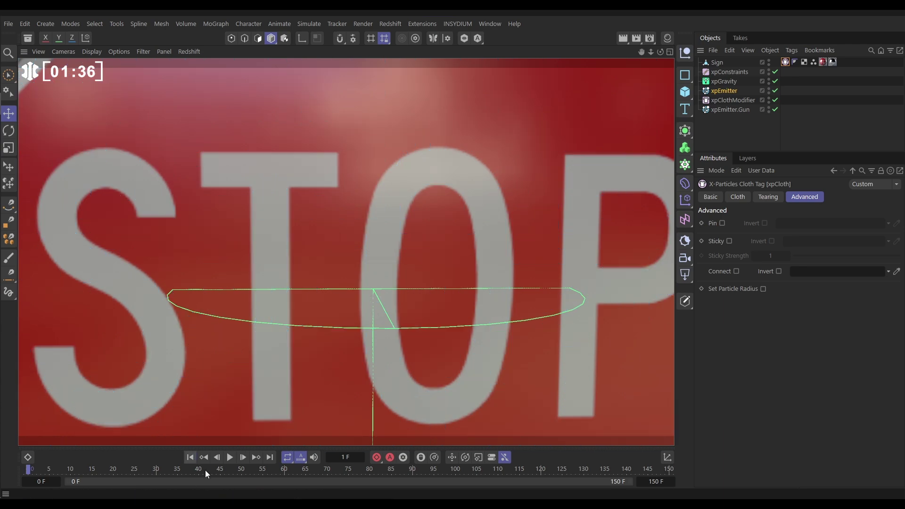
left_click(243, 457)
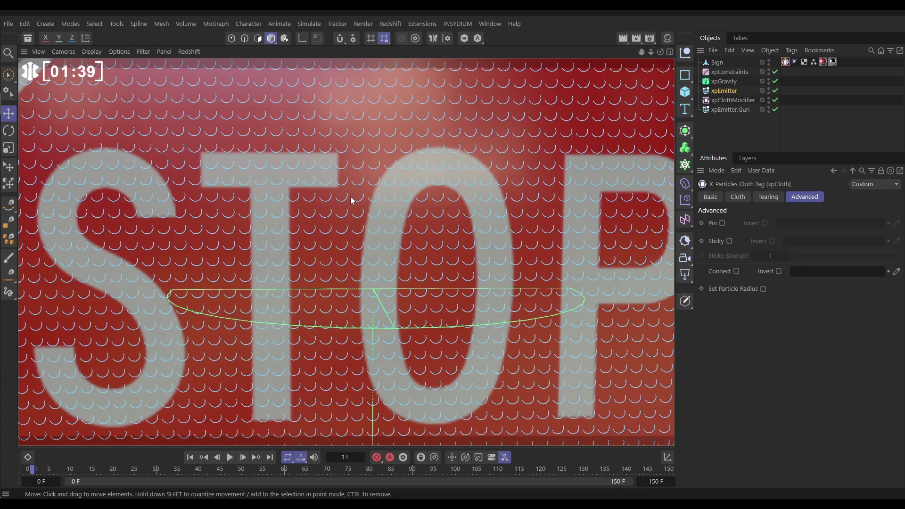
Hide the xpEmitter's cloth particles in the viewport.
scroll(350, 197, "down", 5)
scroll(338, 211, "up", 1)
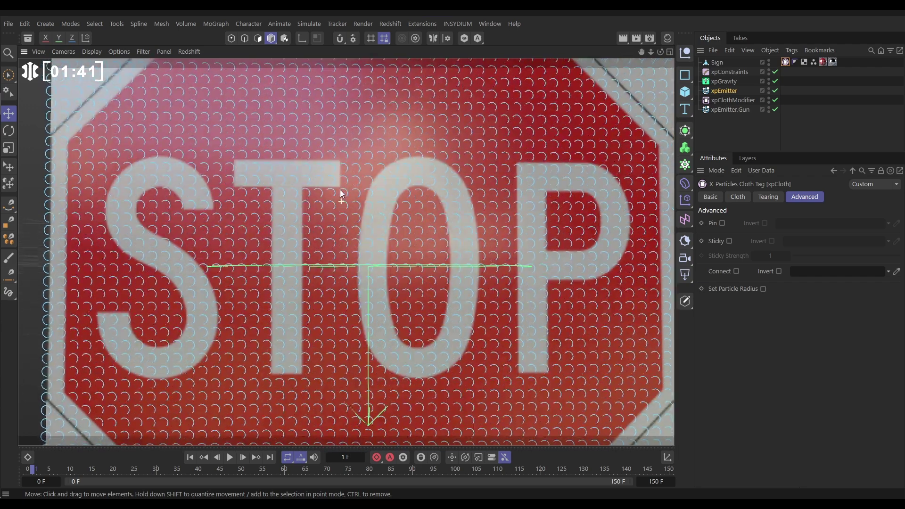
left_click_drag(344, 198, 370, 213, "alt")
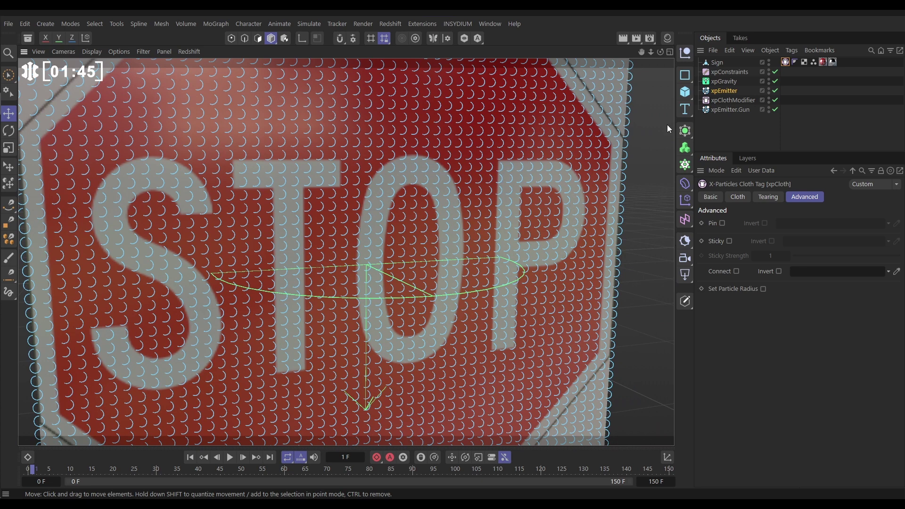
left_click(768, 89)
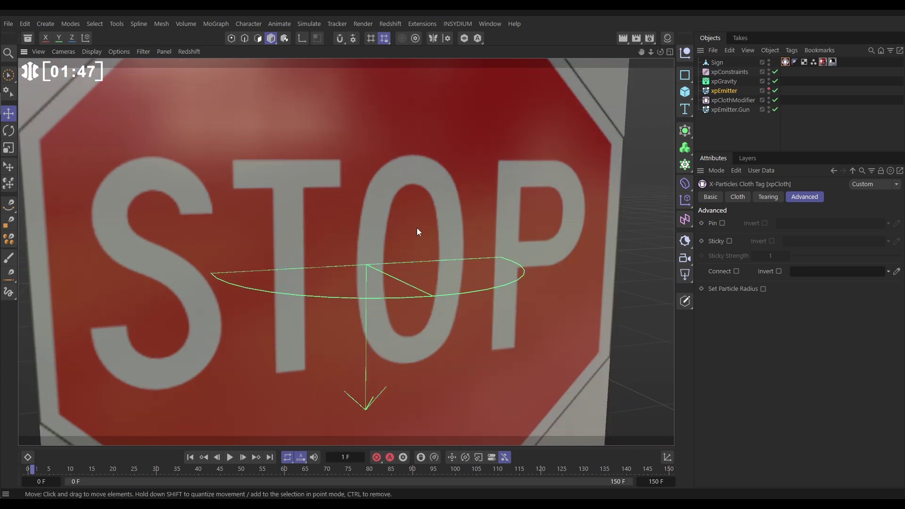
scroll(417, 227, "down", 10)
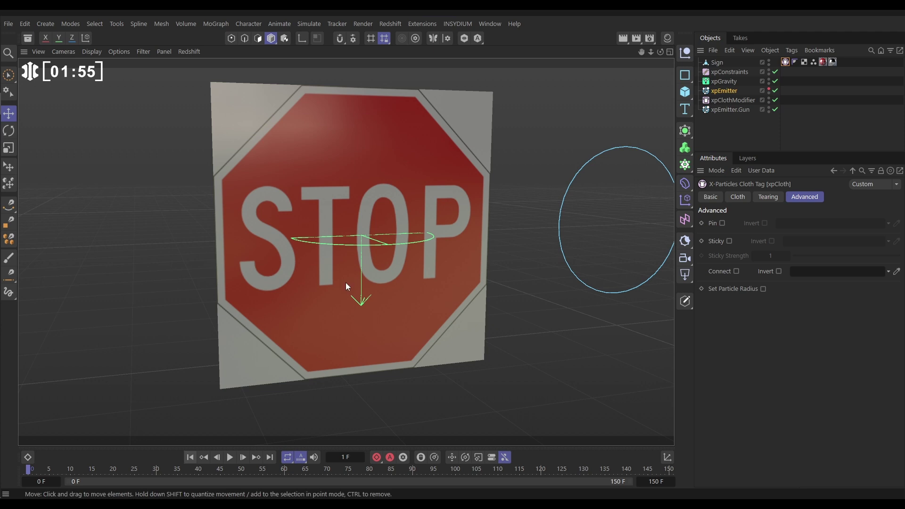
left_click(229, 457)
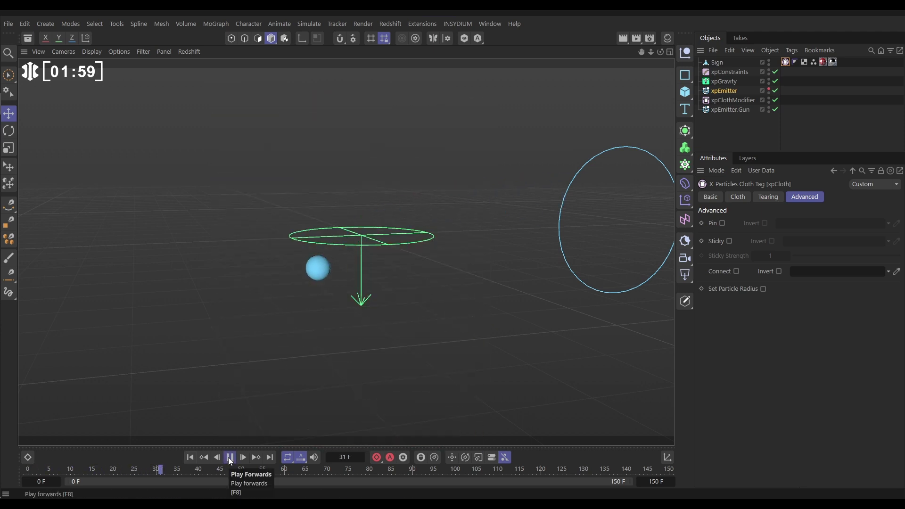
left_click(229, 457)
left_click(190, 457)
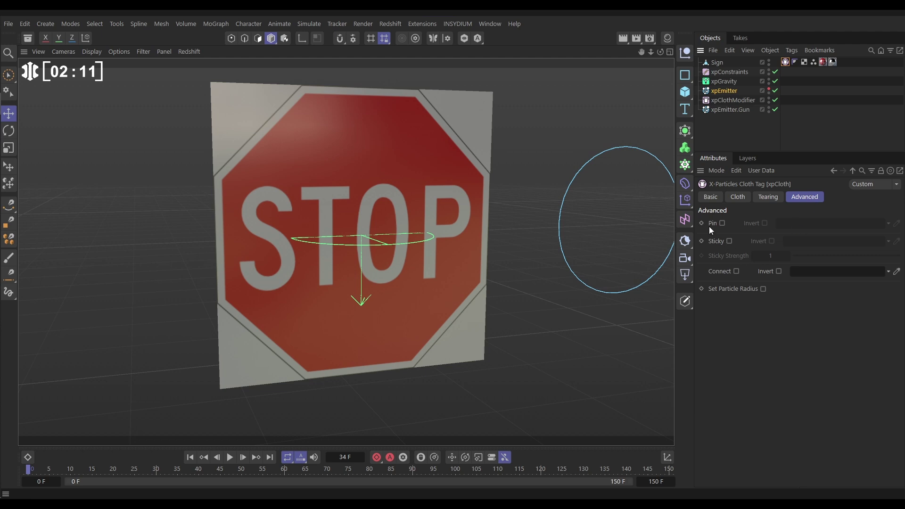
Enable Pin with the Sign's Point Selection tag and play to test the pinned sign.
left_click(721, 223)
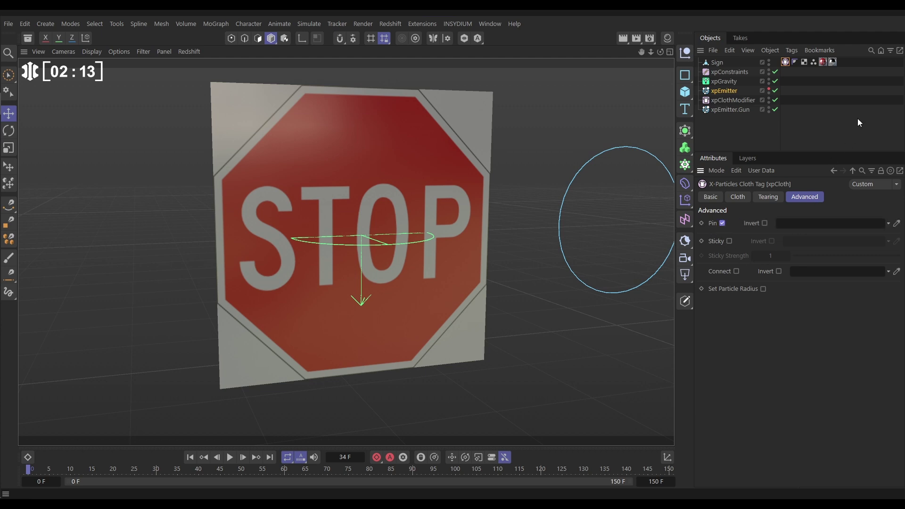
left_click_drag(814, 62, 804, 224)
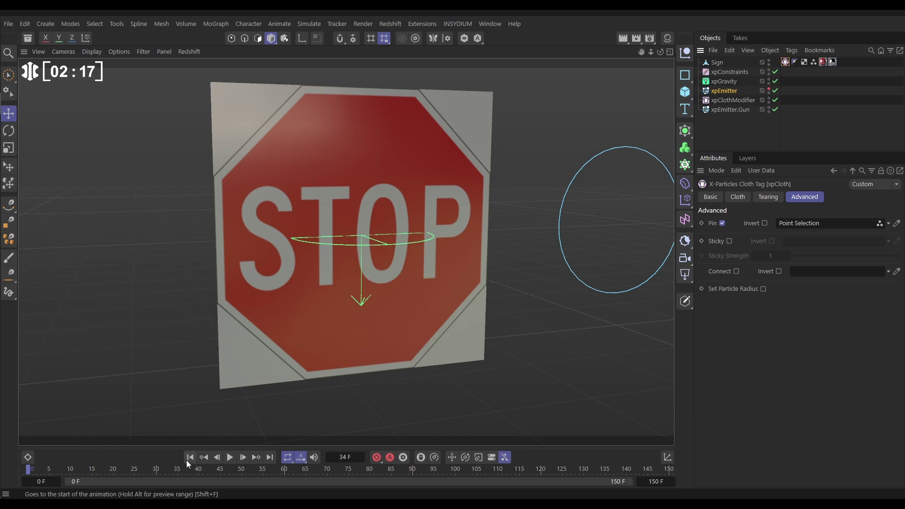
left_click(231, 458)
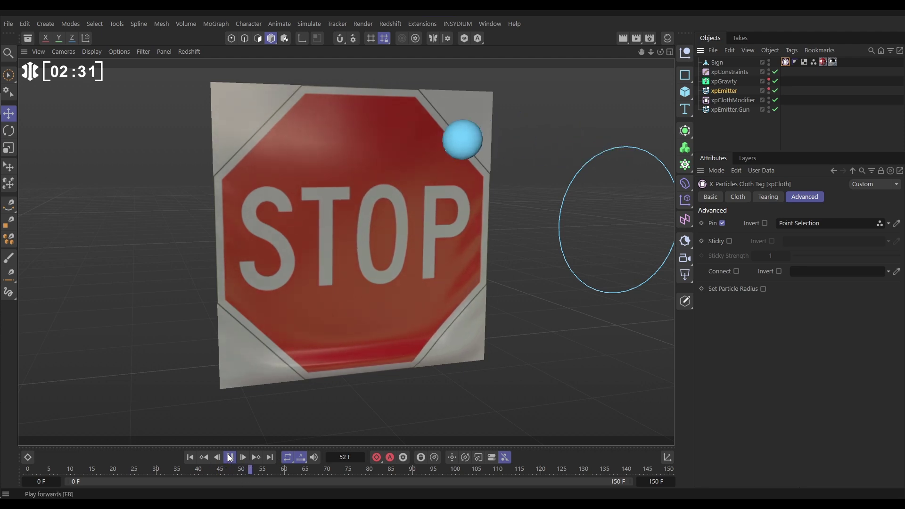
Pause playback, rewind to frame 0, and select the xpEmitter to show its settings.
key("F8")
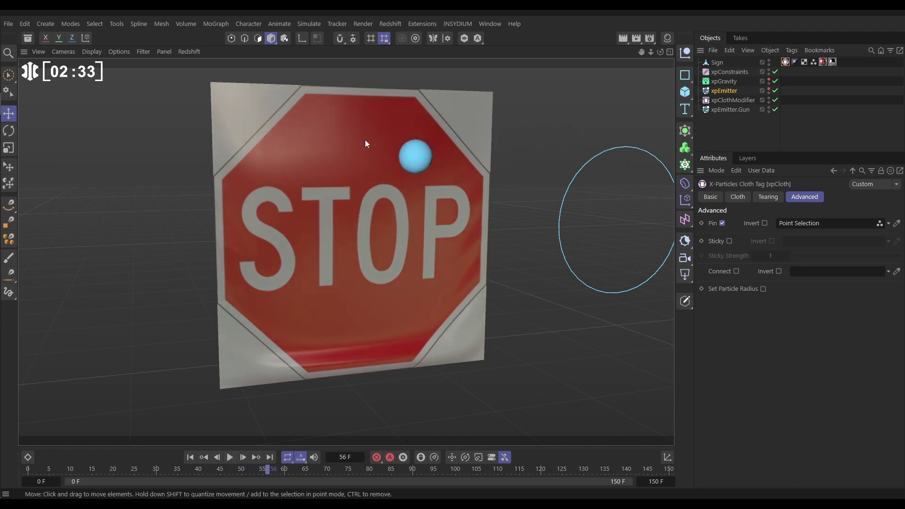
left_click(190, 457)
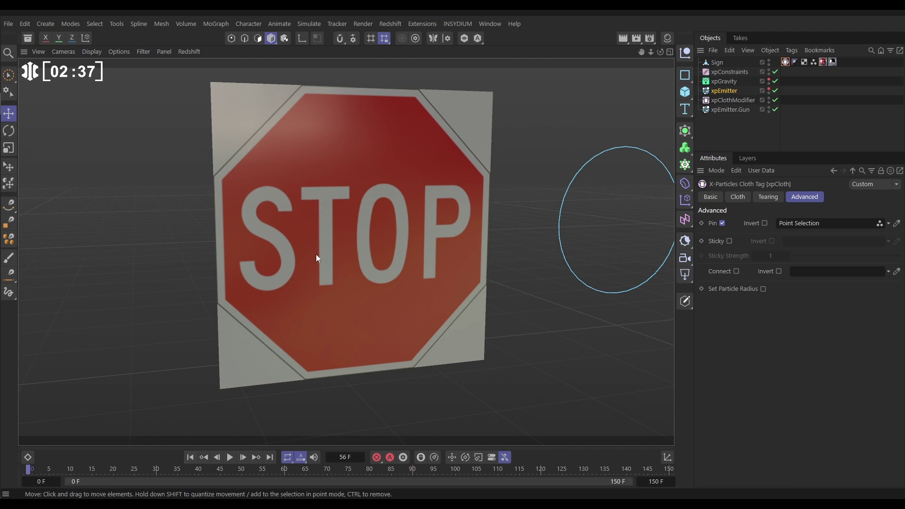
left_click(723, 91)
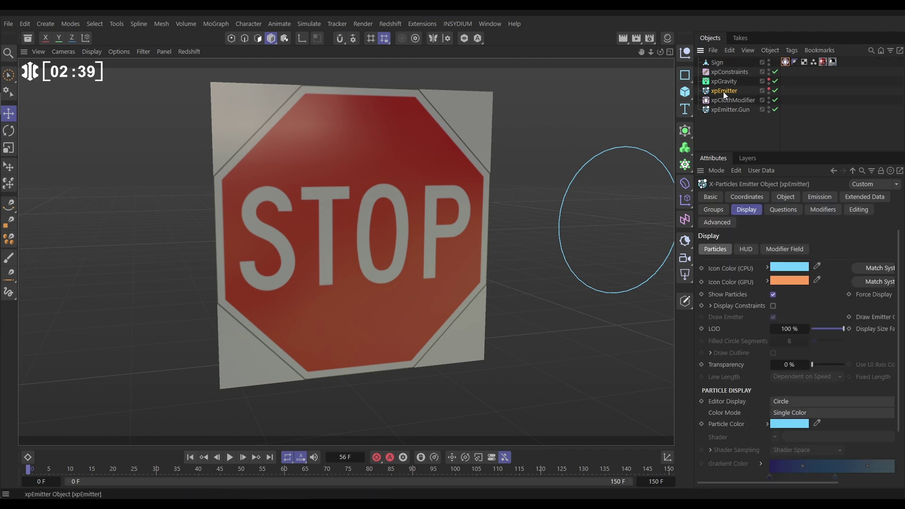
Add xpGravity to the xpEmitter's Modifiers list, test to frame 138, then rewind.
left_click(820, 210)
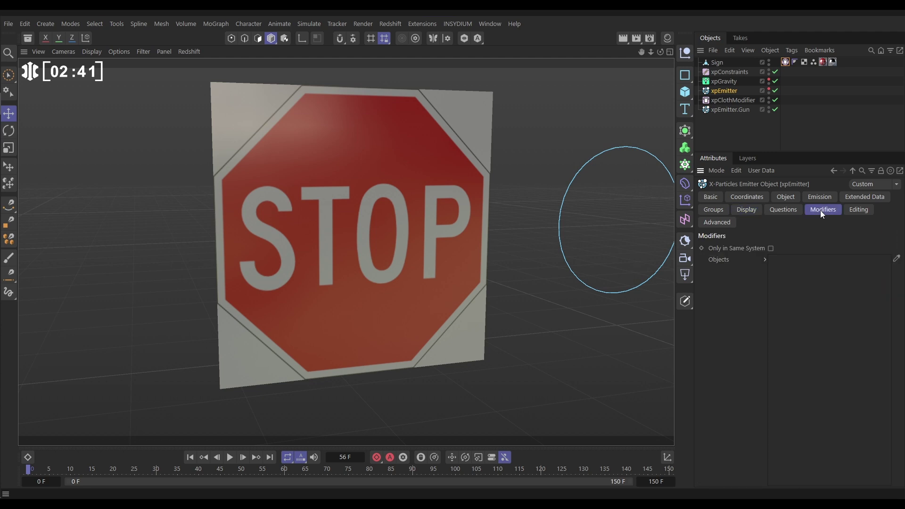
left_click_drag(722, 83, 784, 284)
left_click(231, 458)
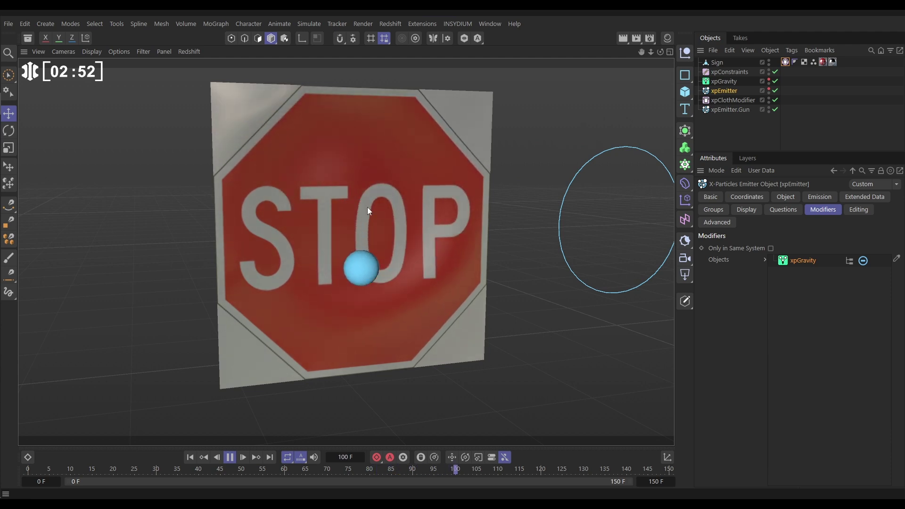
left_click(232, 457)
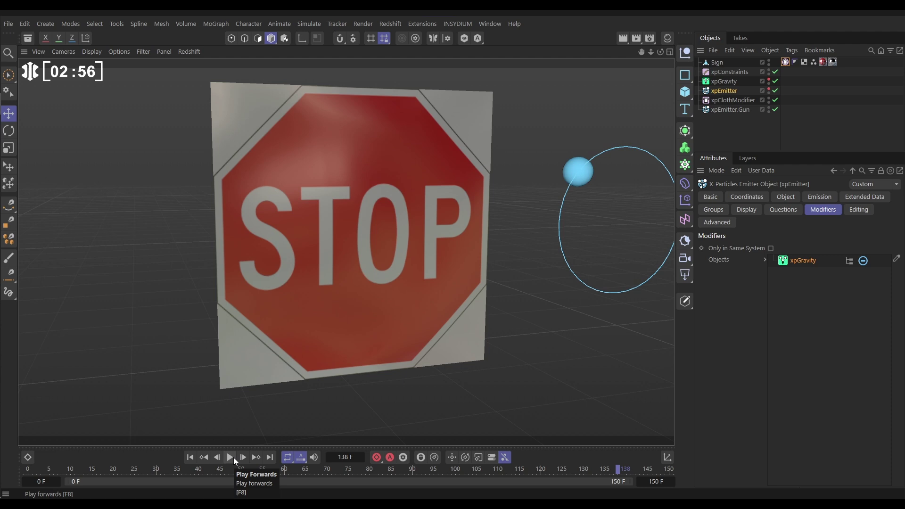
left_click(192, 461)
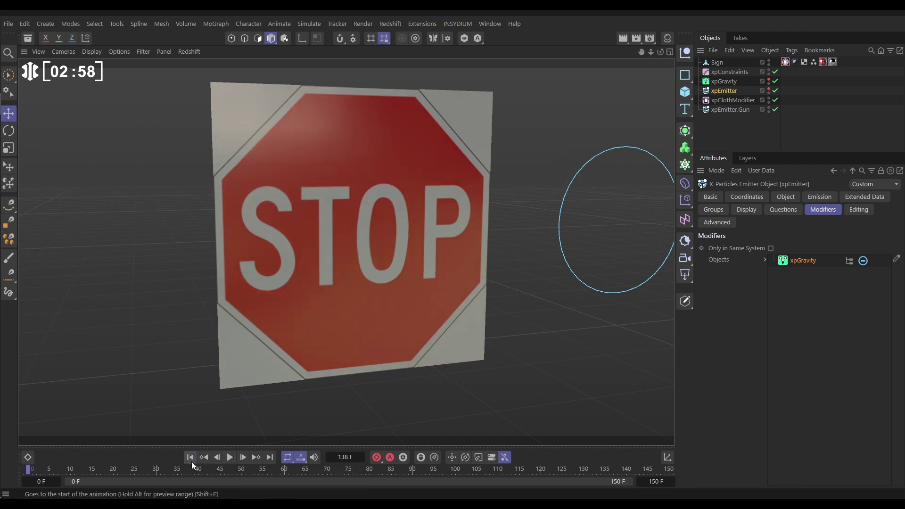
Tick Plasticity in the Sign's xpCloth tag Cloth tab (Start 1.1, Limit 1.5).
left_click(786, 62)
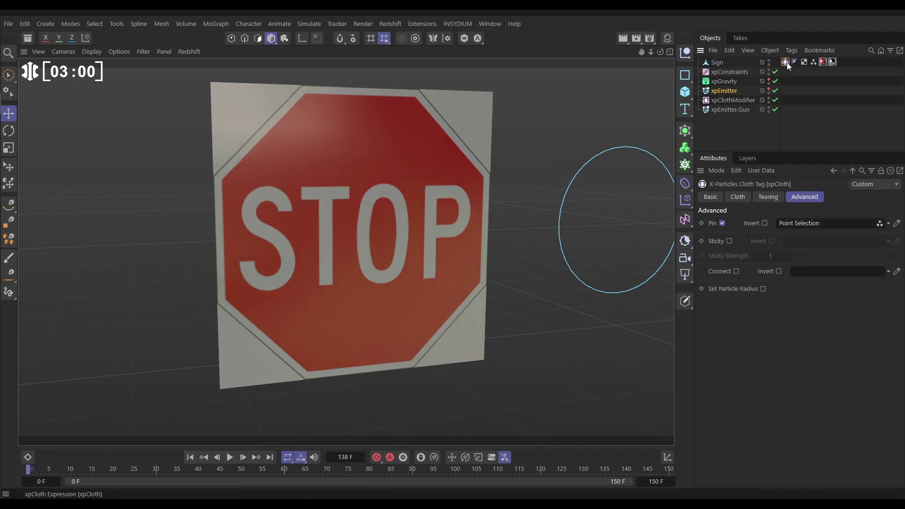
left_click(737, 197)
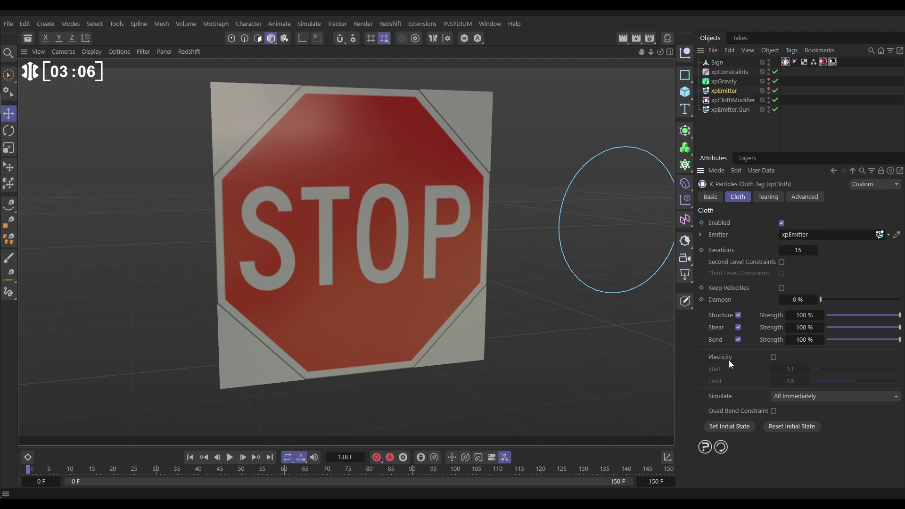
left_click(774, 357)
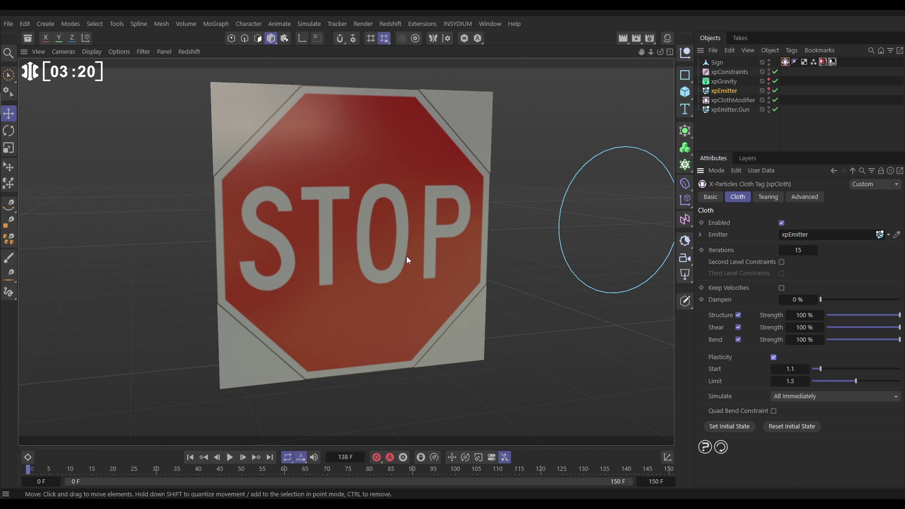
left_click(190, 457)
left_click(230, 457)
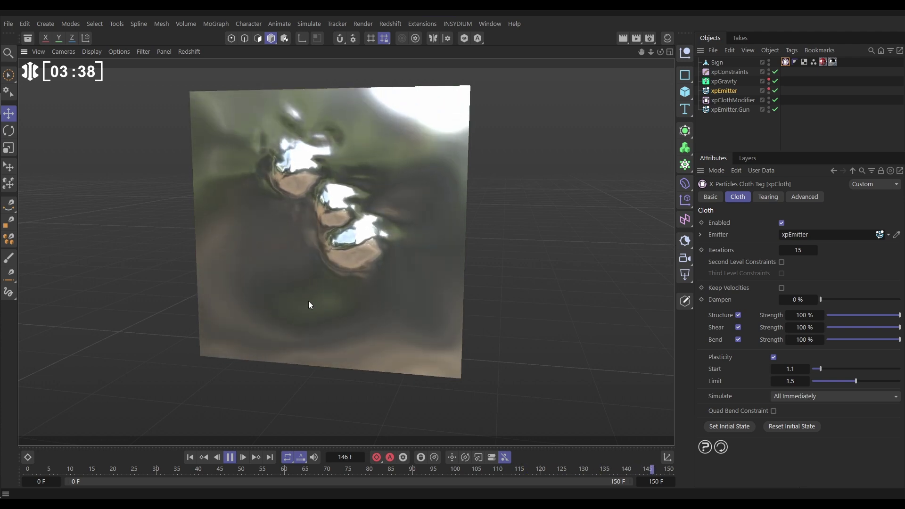
left_click(230, 458)
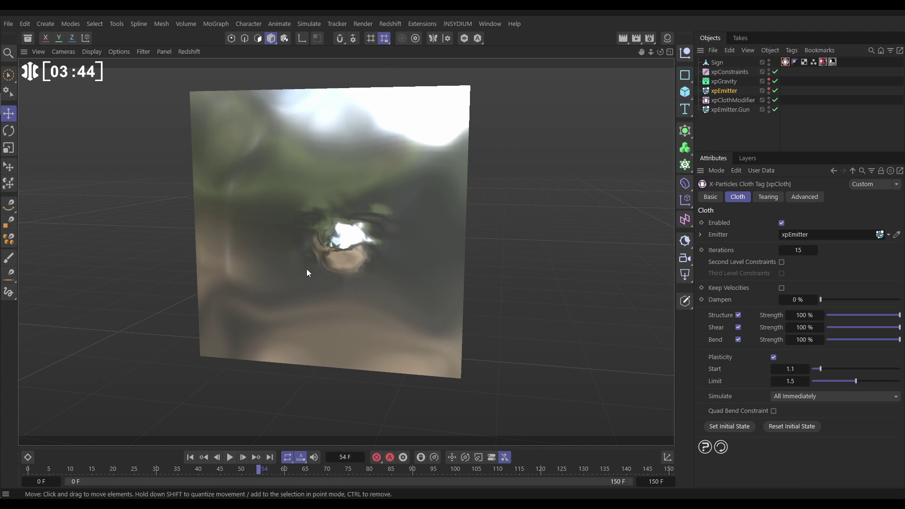
left_click(204, 457)
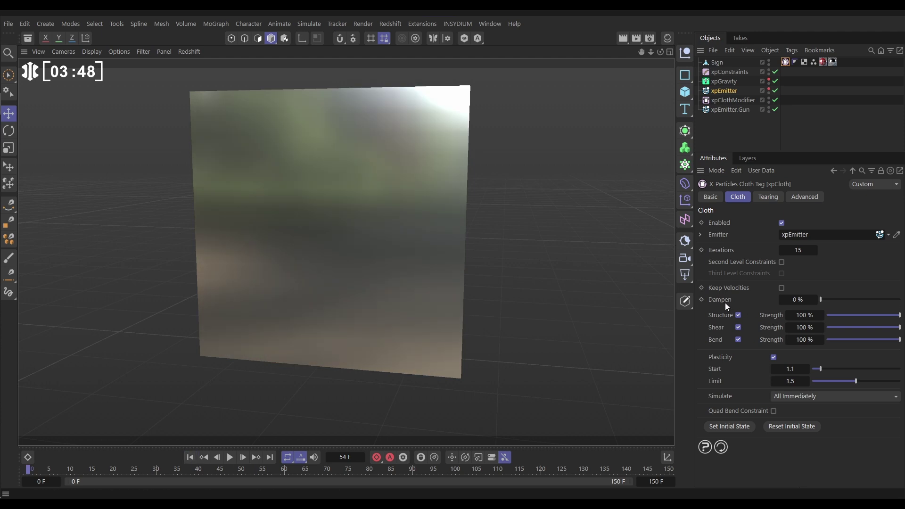
Set xpCloth Dampen to 34% and replay the simulation from the first frame.
left_click_drag(825, 300, 847, 301)
left_click(190, 457)
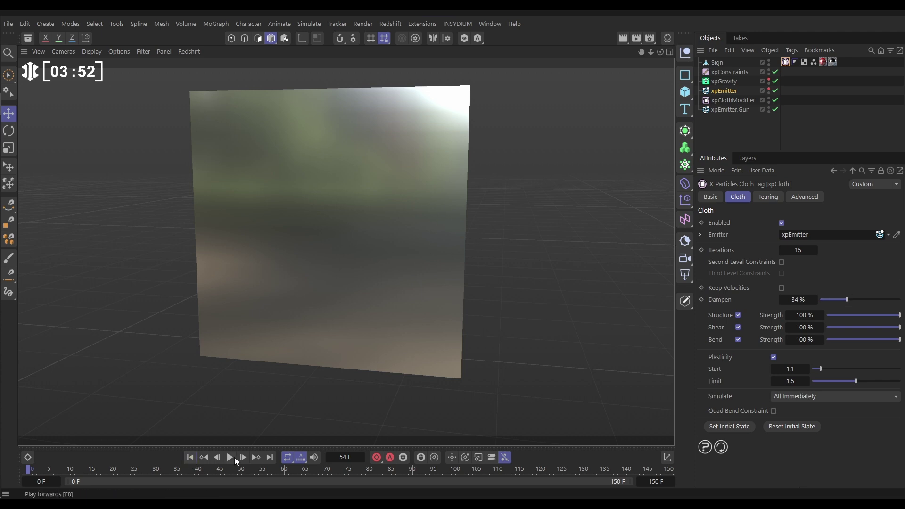
left_click(230, 457)
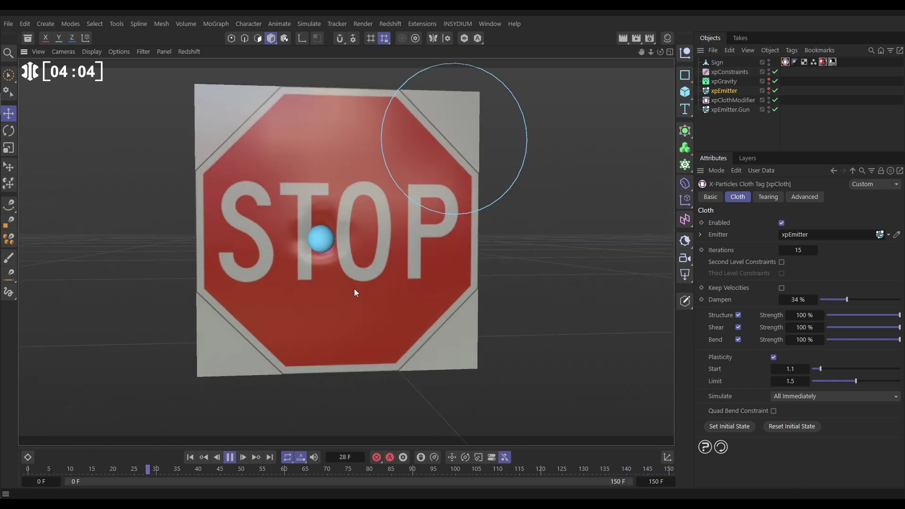
Pause at frame 63, add an xpCache object, and build the cache.
left_click(229, 458)
left_click_drag(333, 346, 433, 274, "alt")
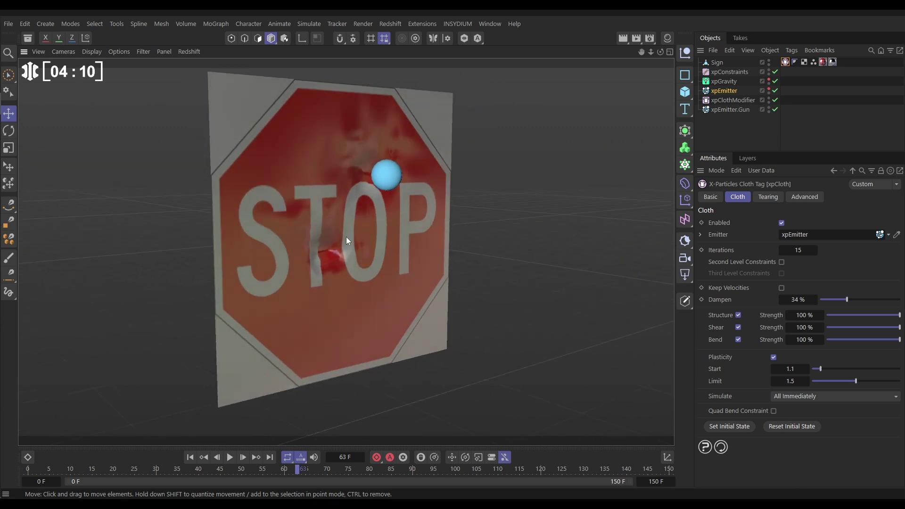
left_click(455, 25)
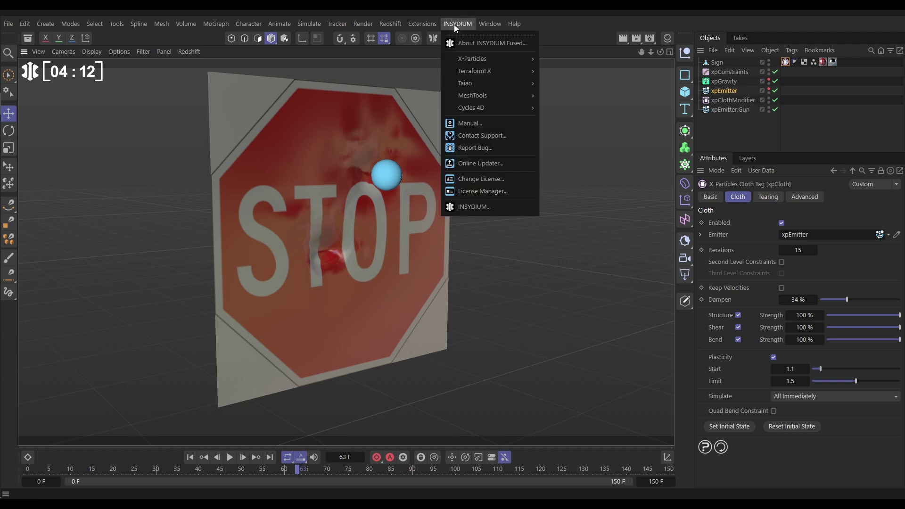
mouse_move(517, 57)
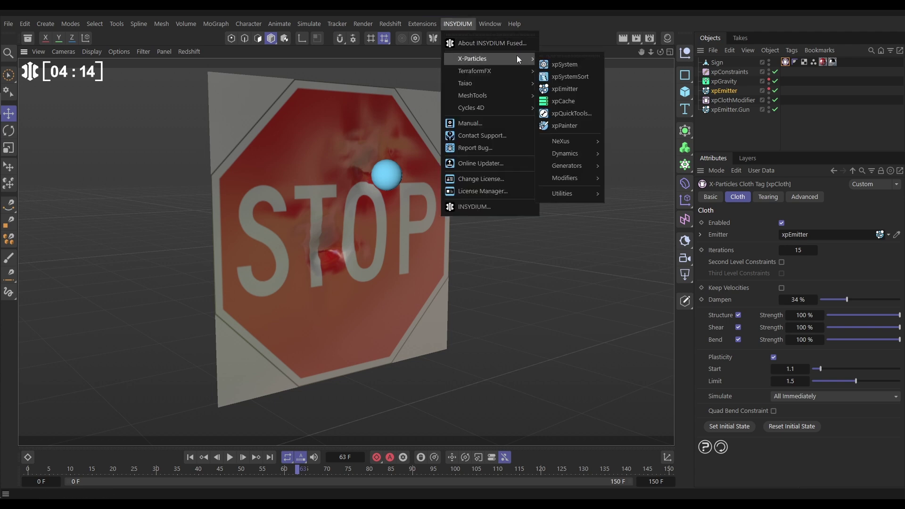
left_click(569, 101)
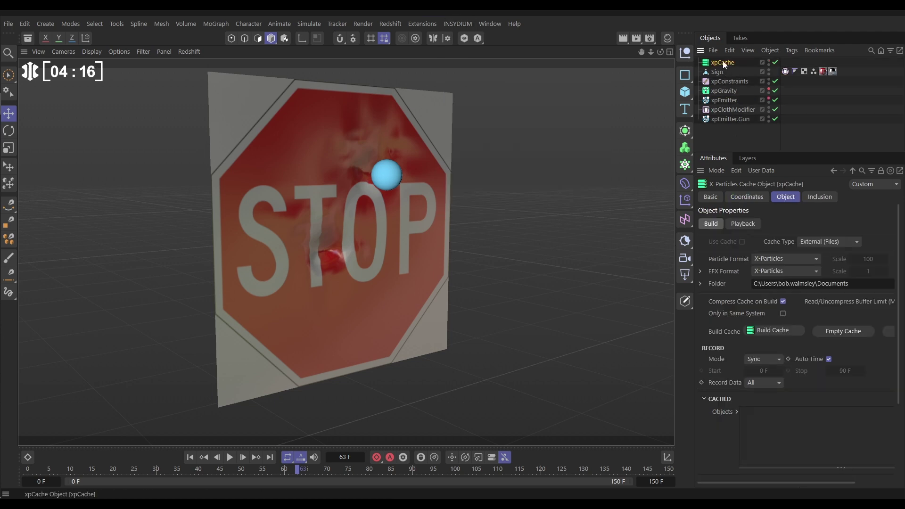
left_click(759, 329)
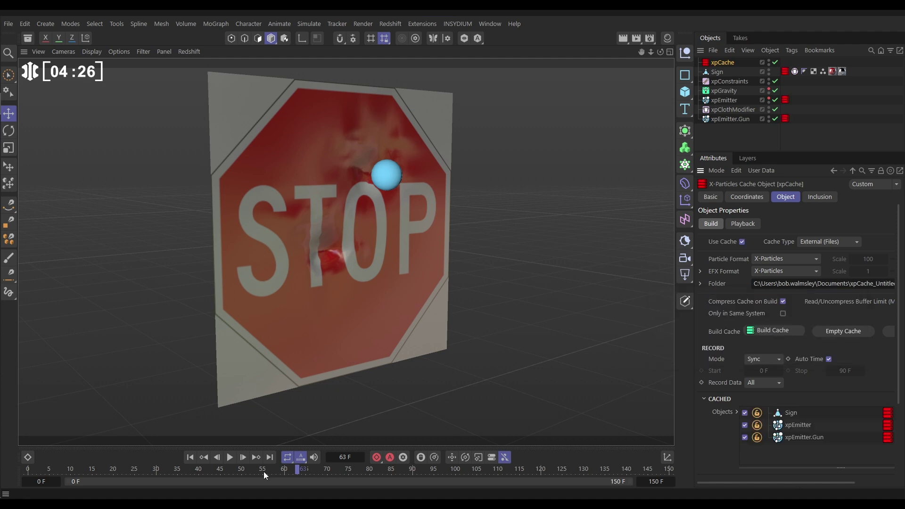
left_click(191, 457)
left_click_drag(49, 468, 3, 486)
left_click(230, 457)
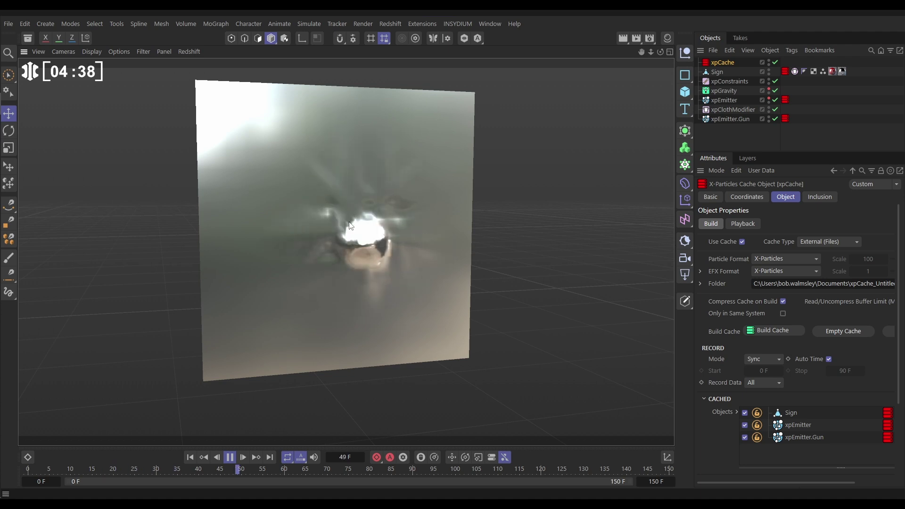
left_click(229, 457)
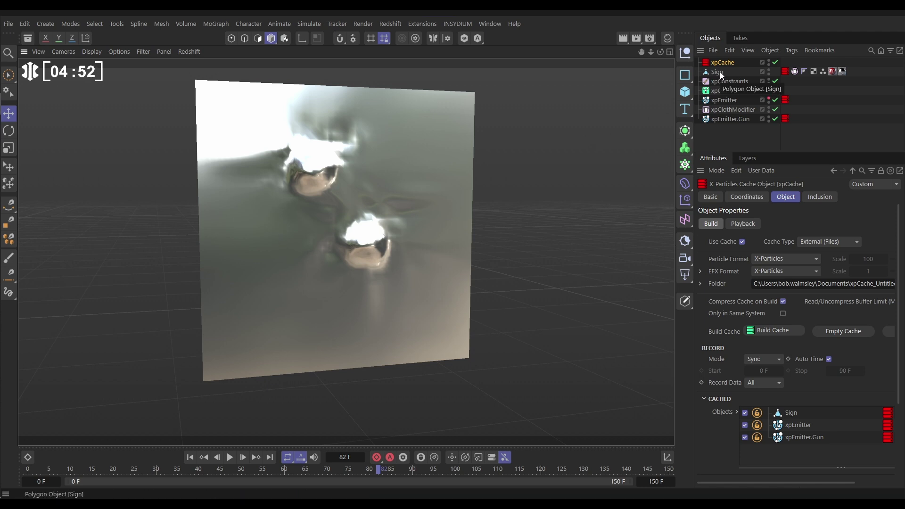
Add a Subdivision Surface and parent the Sign under it.
left_click(685, 132)
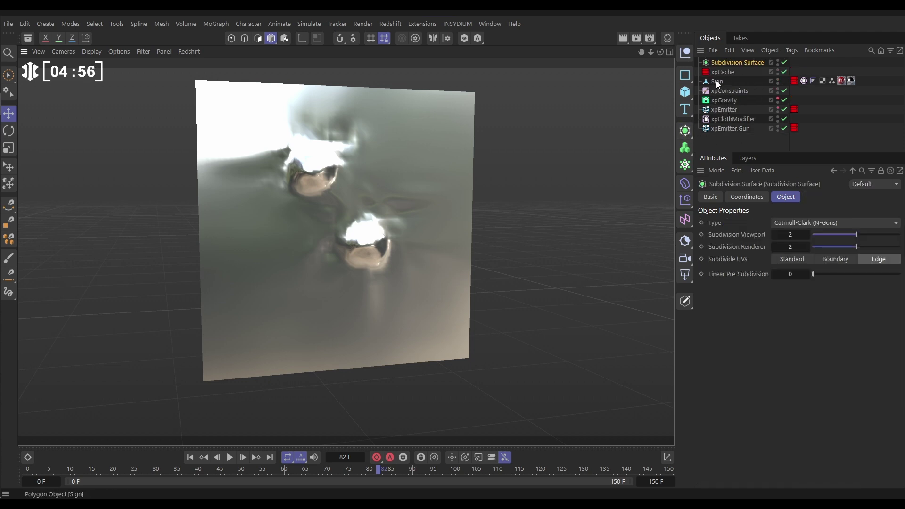
left_click_drag(716, 79, 719, 62)
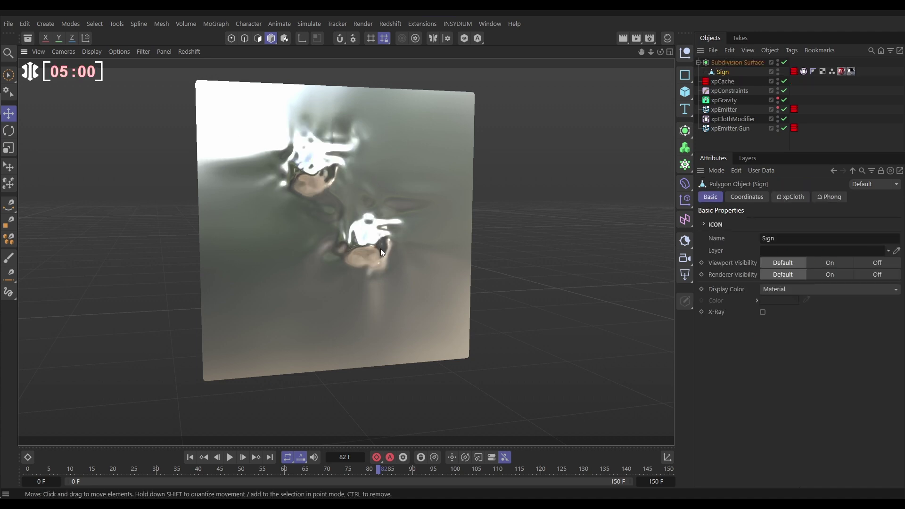
key("b")
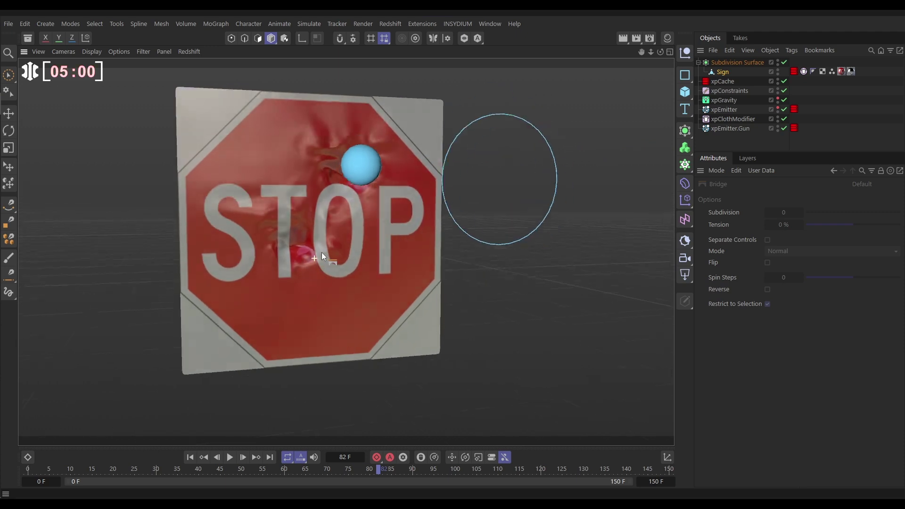
left_click(190, 457)
left_click(230, 458)
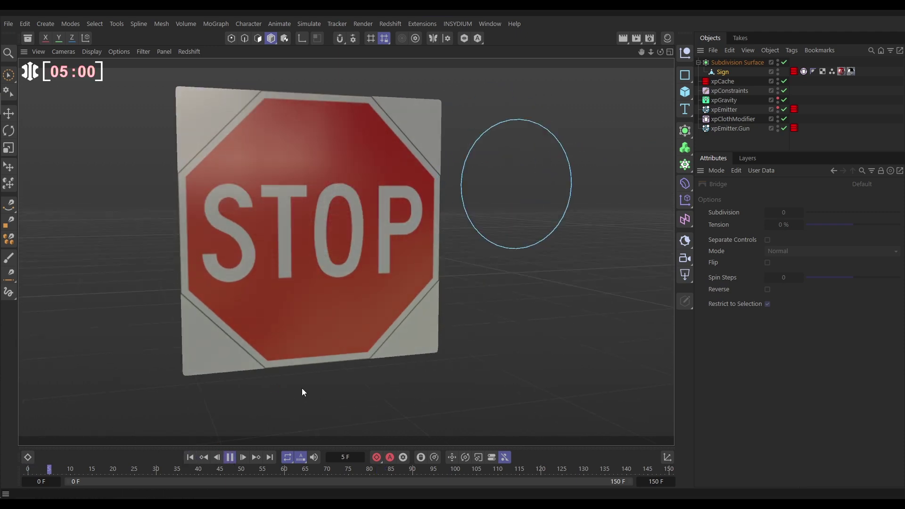
left_click_drag(319, 284, 279, 248, "alt")
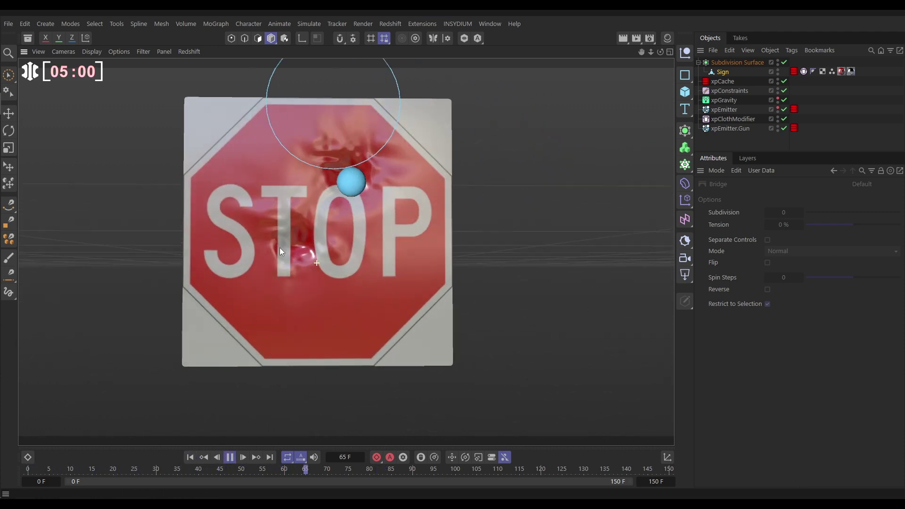
left_click_drag(369, 248, 302, 283, "alt")
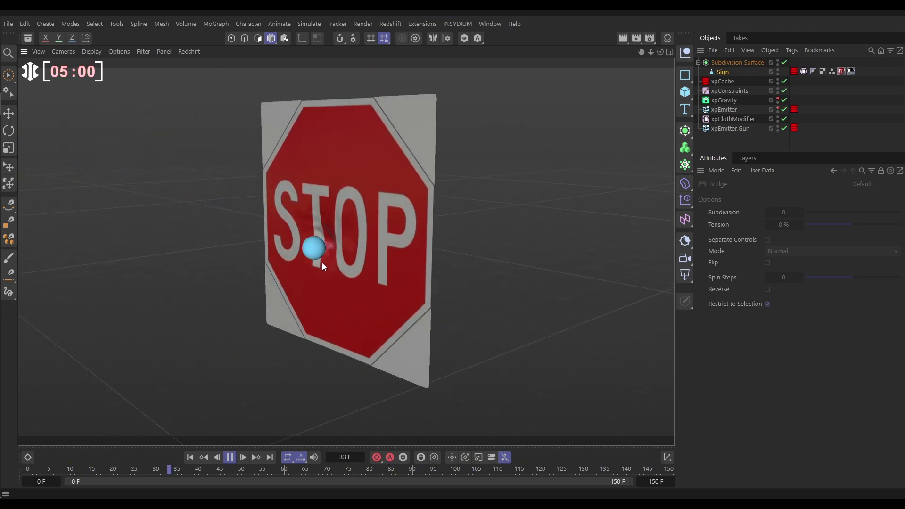
left_click_drag(363, 227, 644, 223, "alt")
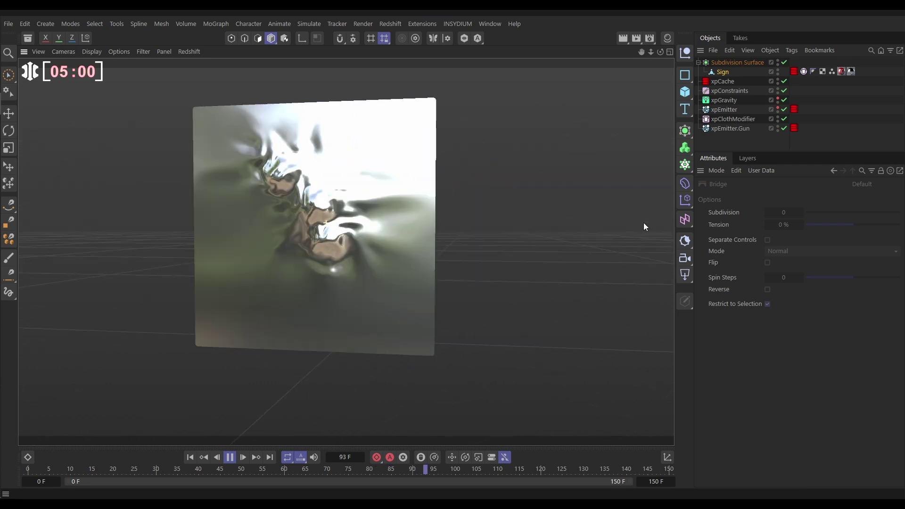